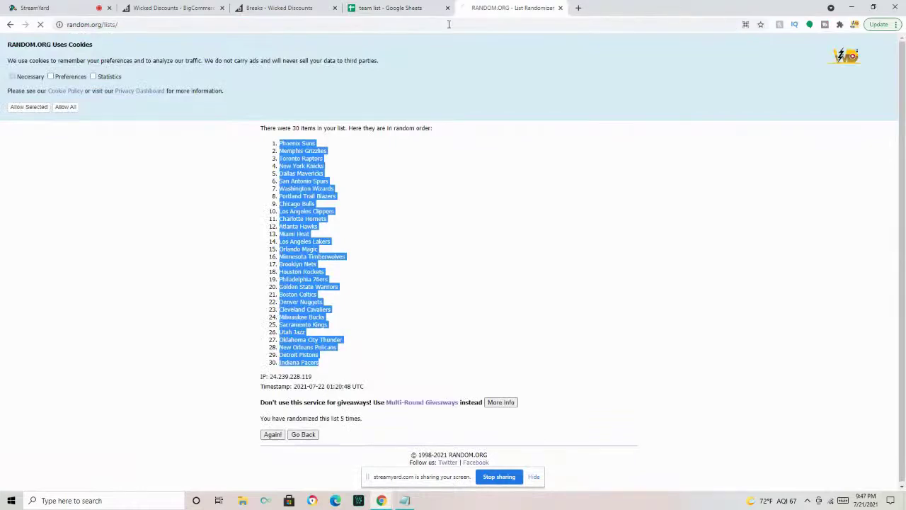
Paste the copied 30-entry participant list into the List Randomizer form and randomize it four times
{"action": "left_click", "coordinate": [395, 228]}
{"action": "key", "text": "ctrl+v"}
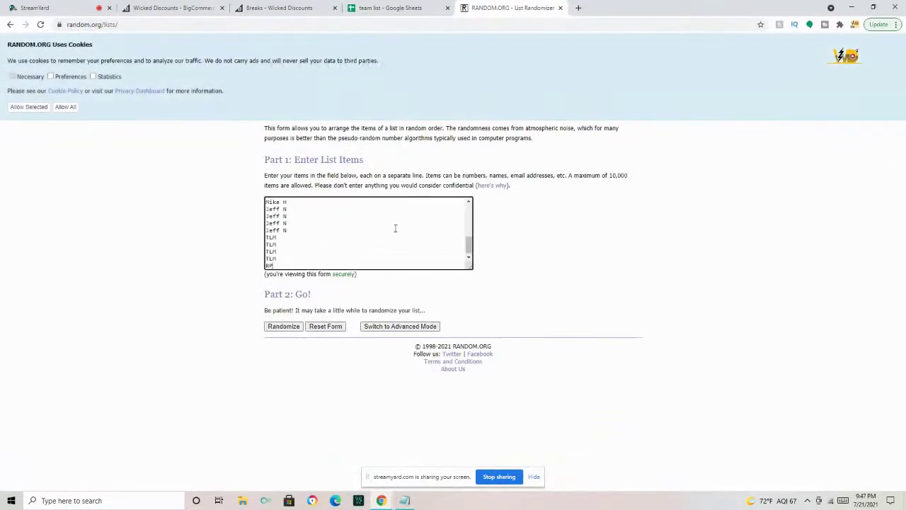
{"action": "left_click", "coordinate": [289, 327]}
{"action": "left_click", "coordinate": [285, 421]}
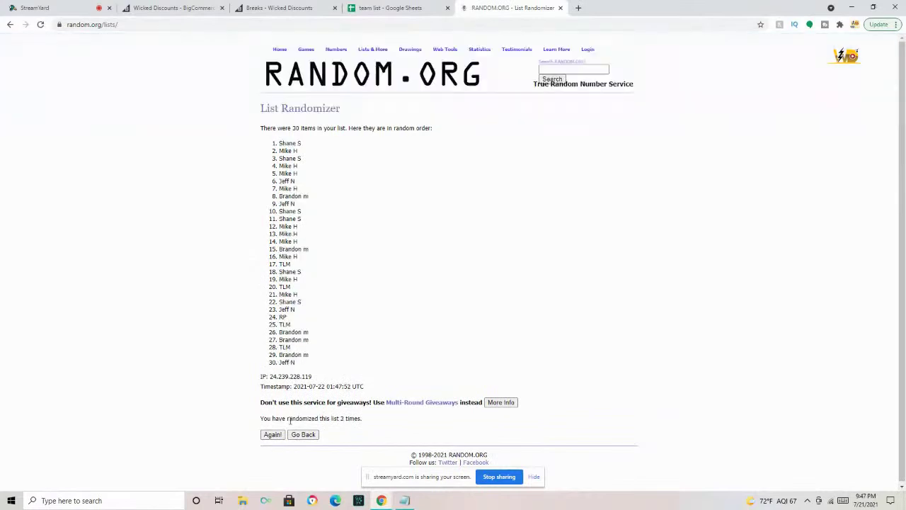
{"action": "left_click", "coordinate": [273, 435]}
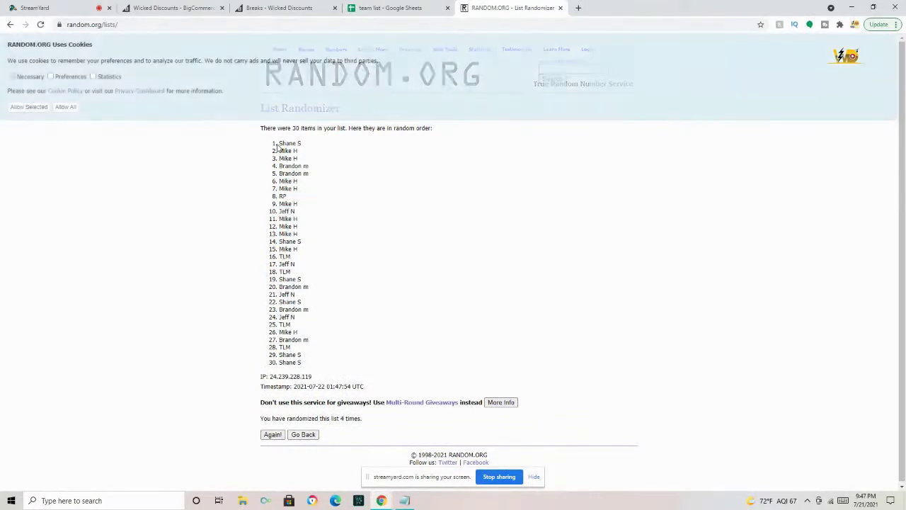
Copy the shuffled participant names and paste them over column B of the mLB sheet in the team list spreadsheet
{"action": "left_click_drag", "start_coordinate": [279, 146], "coordinate": [316, 369]}
{"action": "key", "text": "ctrl+c"}
{"action": "left_click", "coordinate": [375, 9]}
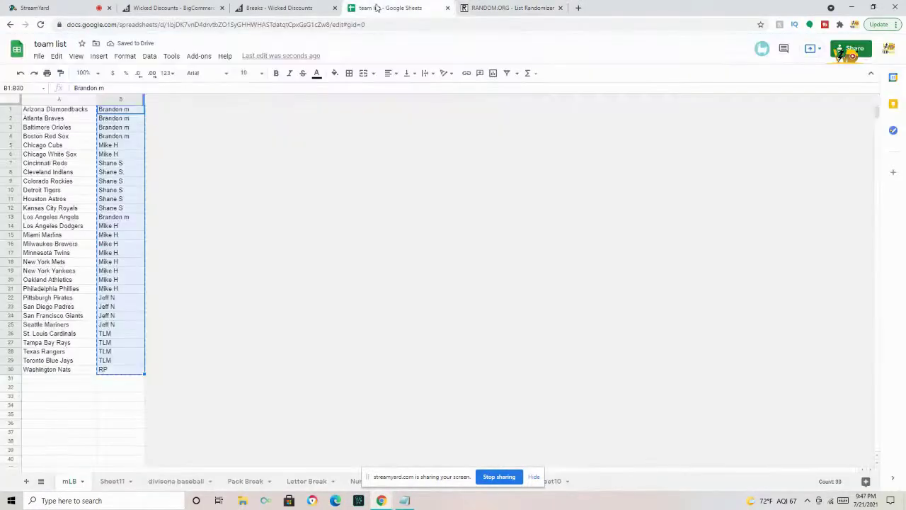
{"action": "key", "text": "ctrl+v"}
Copy the 30 MLB teams from A1:A30 into the RANDOM.ORG List Randomizer and randomize them four times
{"action": "left_click_drag", "start_coordinate": [56, 109], "coordinate": [64, 369]}
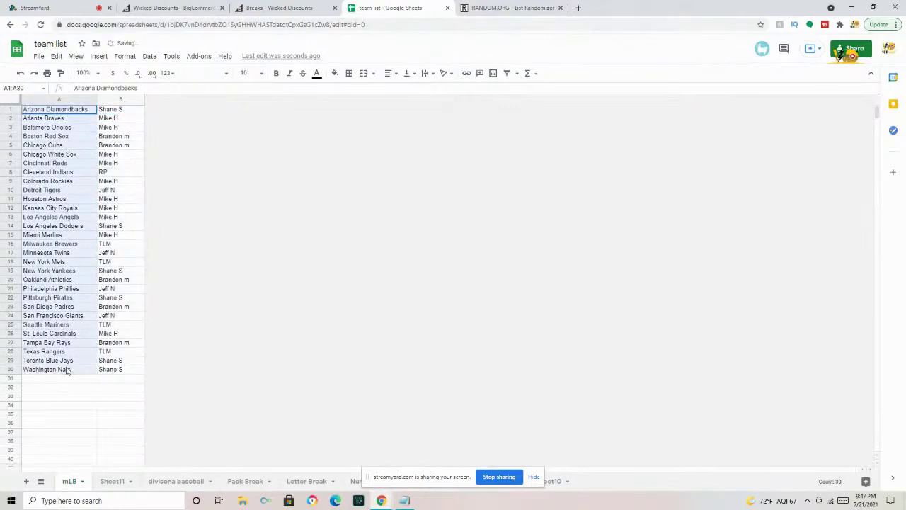
{"action": "key", "text": "ctrl+c"}
{"action": "left_click", "coordinate": [482, 7]}
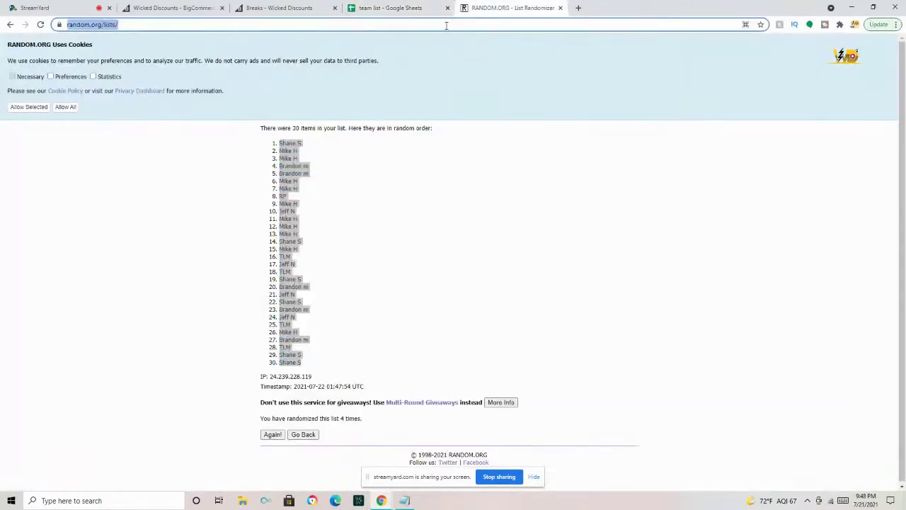
{"action": "left_click", "coordinate": [303, 434]}
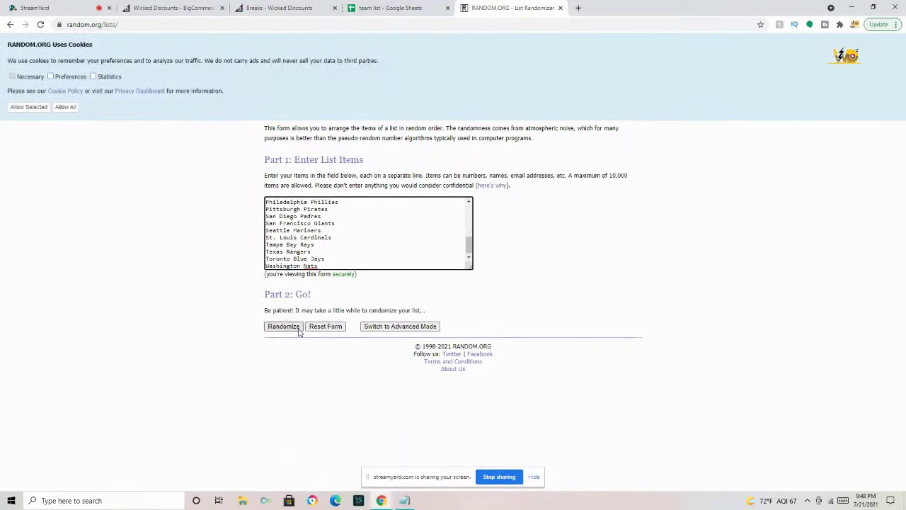
{"action": "left_click", "coordinate": [298, 329]}
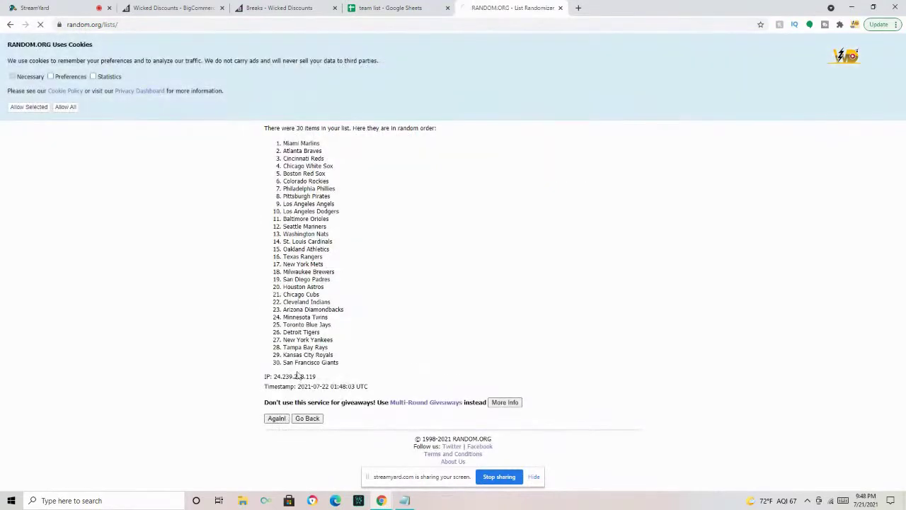
{"action": "left_click", "coordinate": [276, 418]}
{"action": "left_click", "coordinate": [273, 434]}
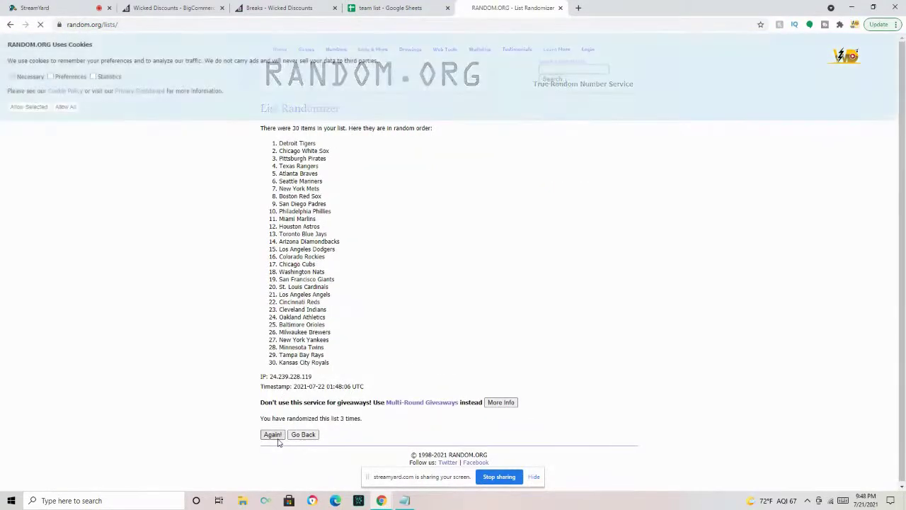
Replace the teams in column A of the mLB sheet with the shuffled team list and sort the sheet A → Z by column A
{"action": "left_click_drag", "start_coordinate": [280, 143], "coordinate": [350, 366]}
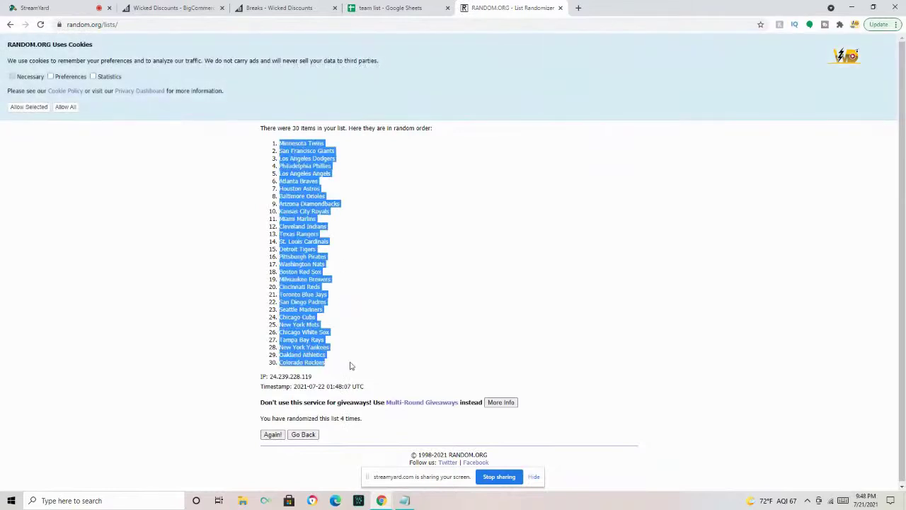
{"action": "key", "text": "ctrl+c"}
{"action": "left_click", "coordinate": [389, 8]}
{"action": "key", "text": "ctrl+v"}
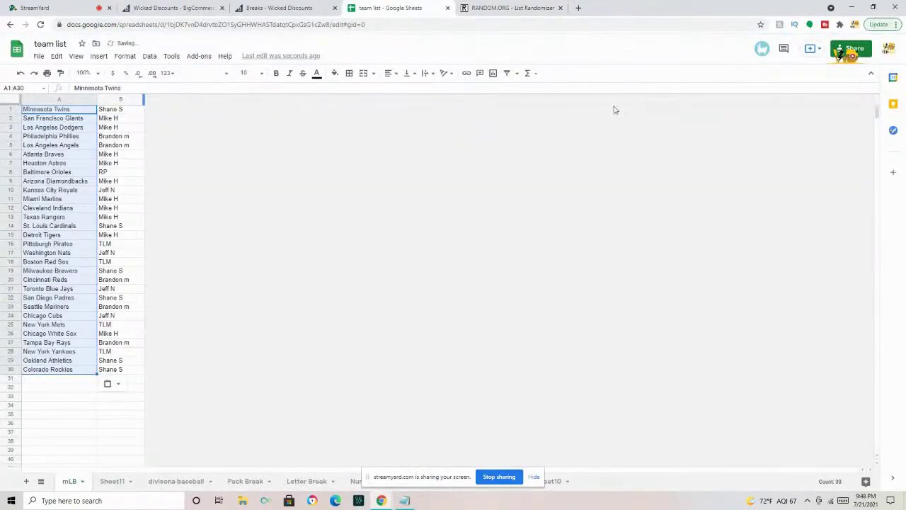
{"action": "right_click", "coordinate": [92, 101]}
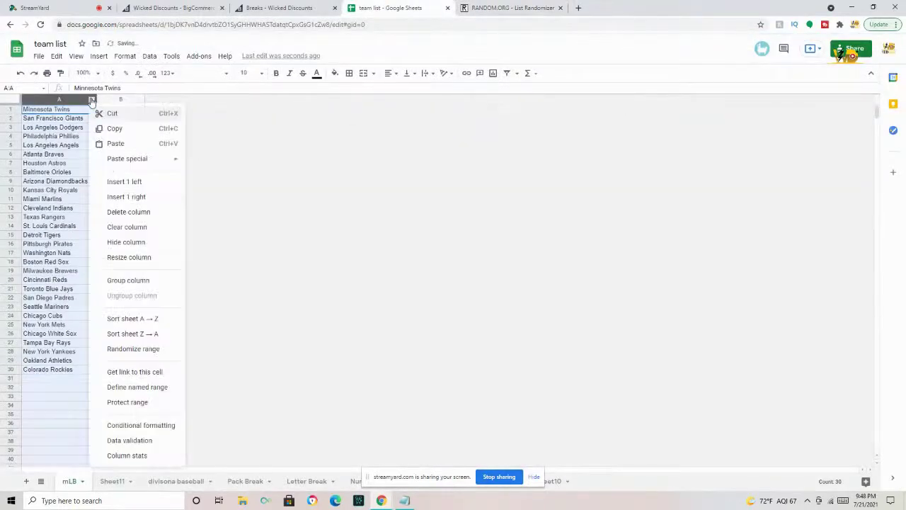
{"action": "left_click", "coordinate": [144, 319]}
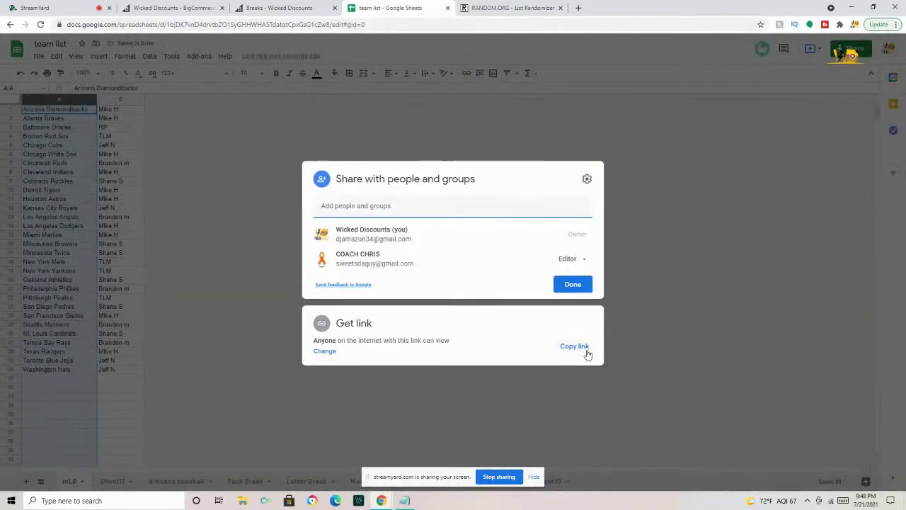
Copy the spreadsheet's sharing link and post it as a comment in the StreamYard broadcast chat
{"action": "left_click", "coordinate": [579, 347]}
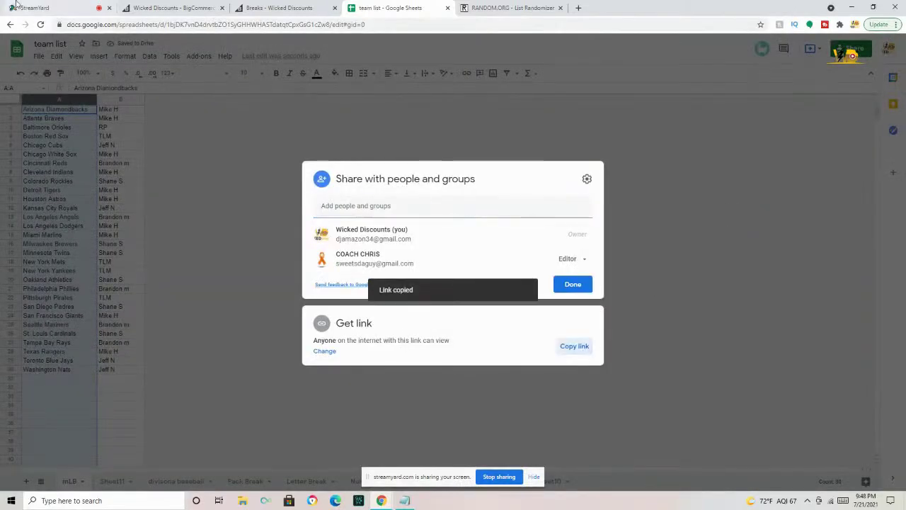
{"action": "left_click", "coordinate": [15, 6]}
{"action": "left_click", "coordinate": [746, 458]}
{"action": "key", "text": "ctrl+v"}
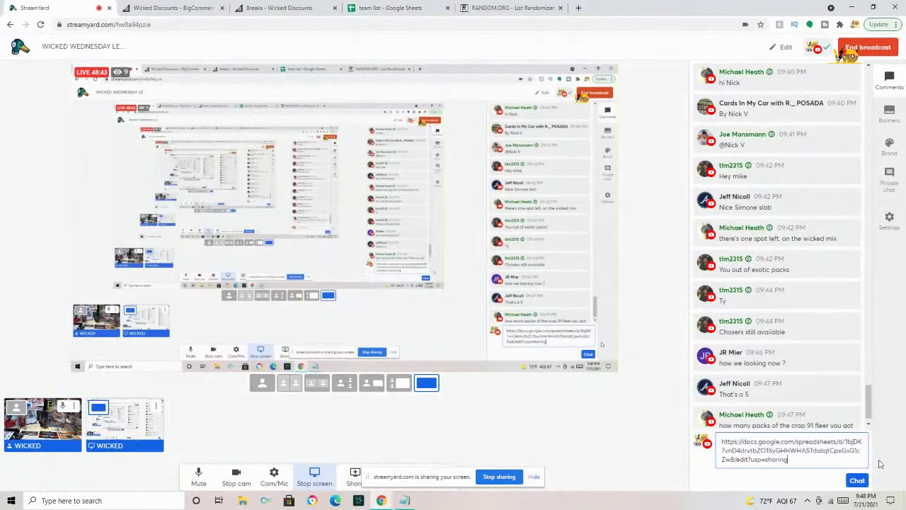
{"action": "left_click", "coordinate": [857, 480]}
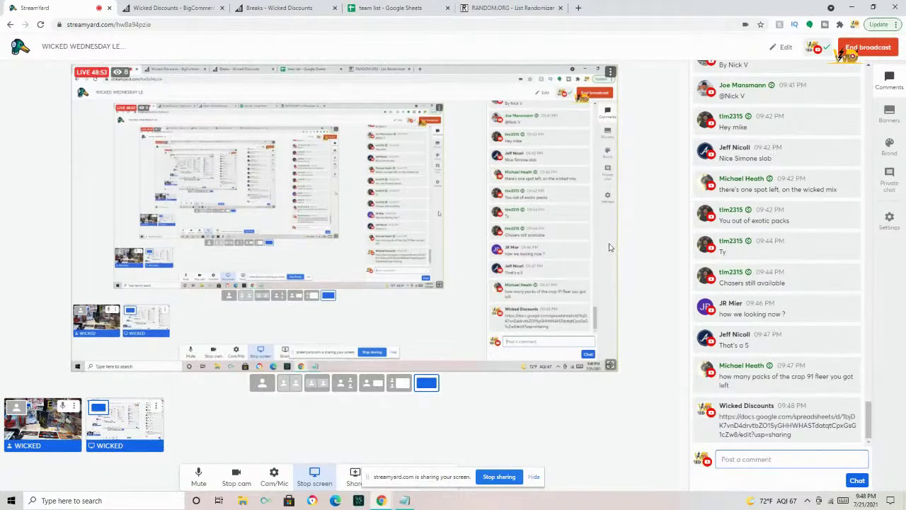
Return to the team list spreadsheet and close its sharing dialog
{"action": "left_click", "coordinate": [509, 7]}
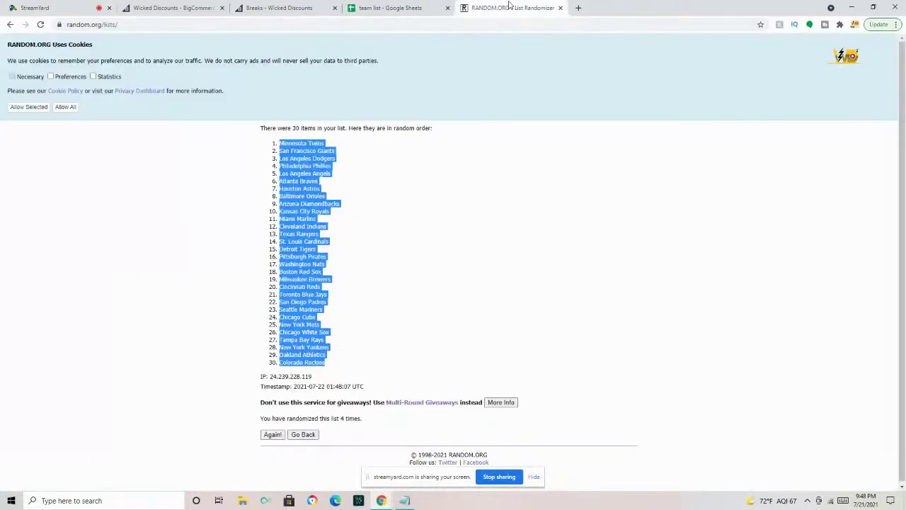
{"action": "left_click", "coordinate": [389, 8]}
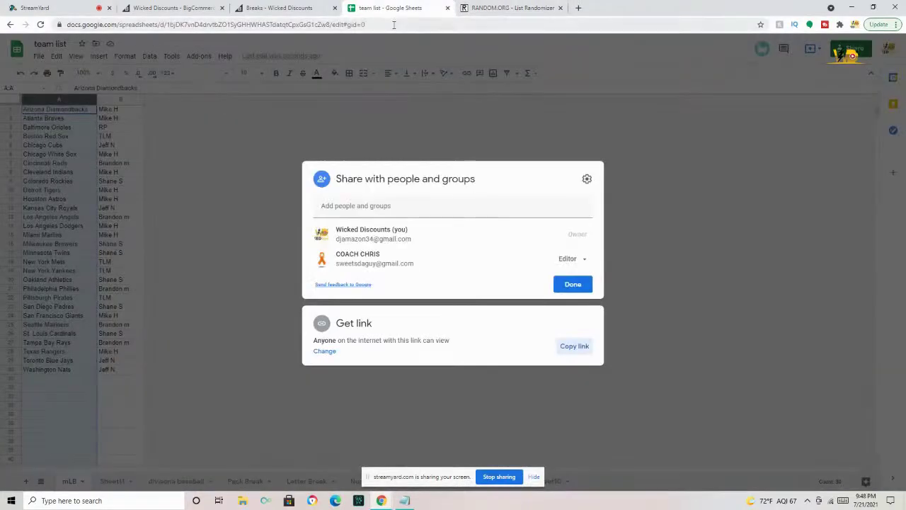
{"action": "left_click", "coordinate": [175, 145]}
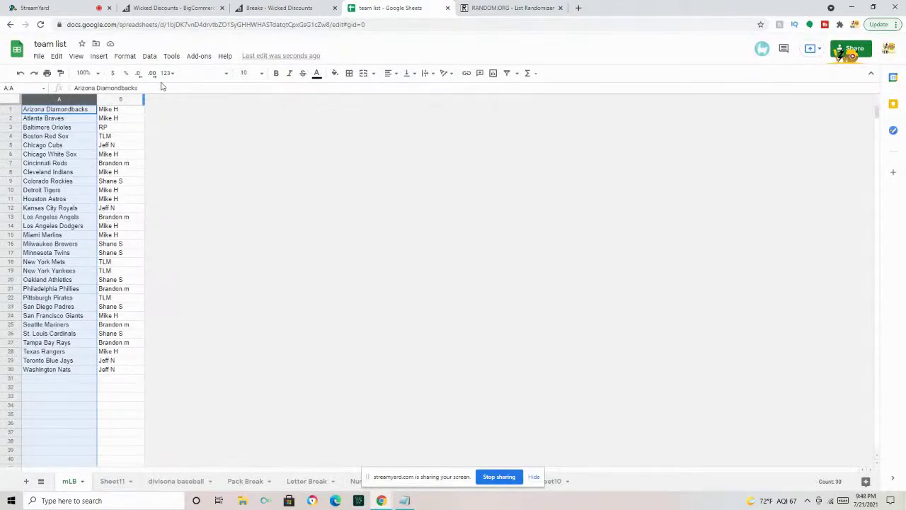
{"action": "left_click", "coordinate": [62, 6]}
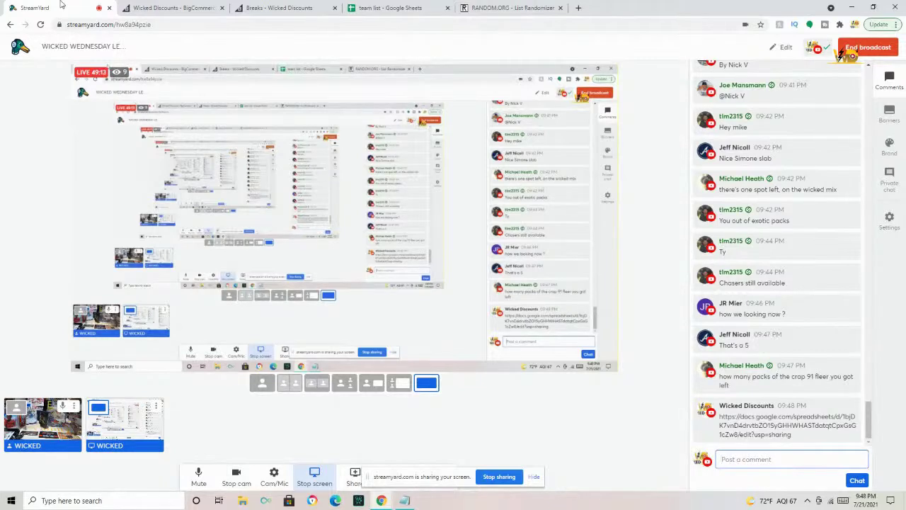
{"action": "left_click", "coordinate": [177, 8]}
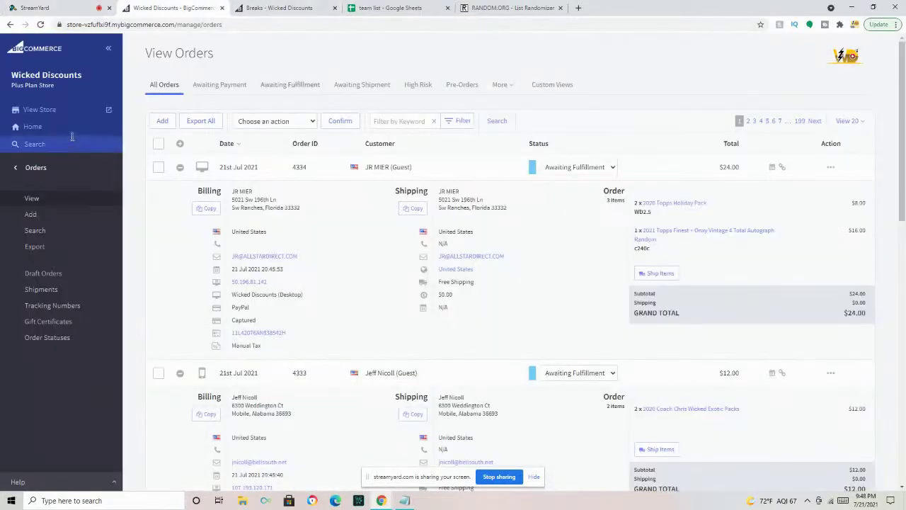
{"action": "left_click", "coordinate": [35, 8]}
{"action": "left_click", "coordinate": [510, 8]}
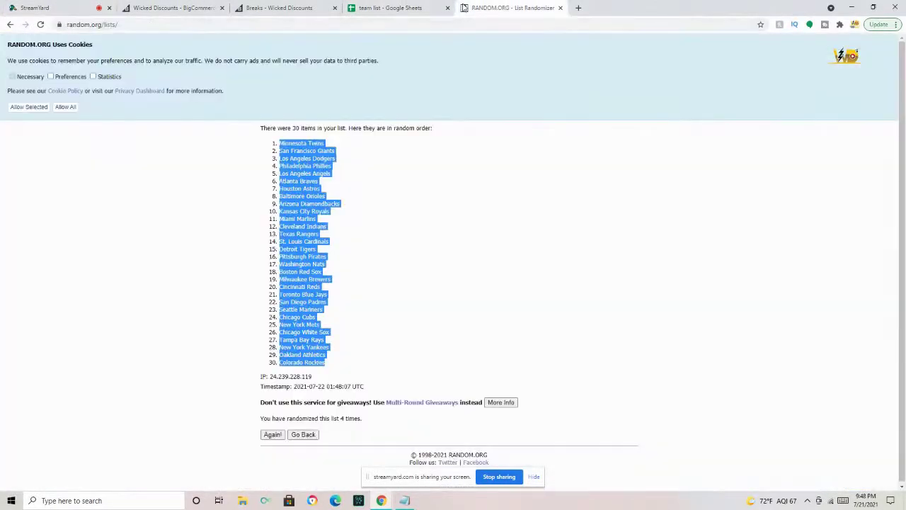
{"action": "left_click", "coordinate": [390, 8]}
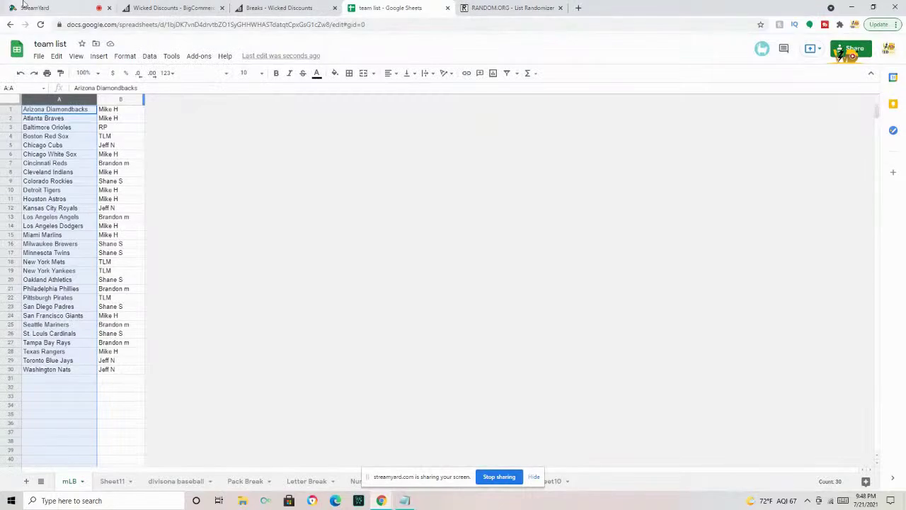
{"action": "left_click", "coordinate": [60, 7]}
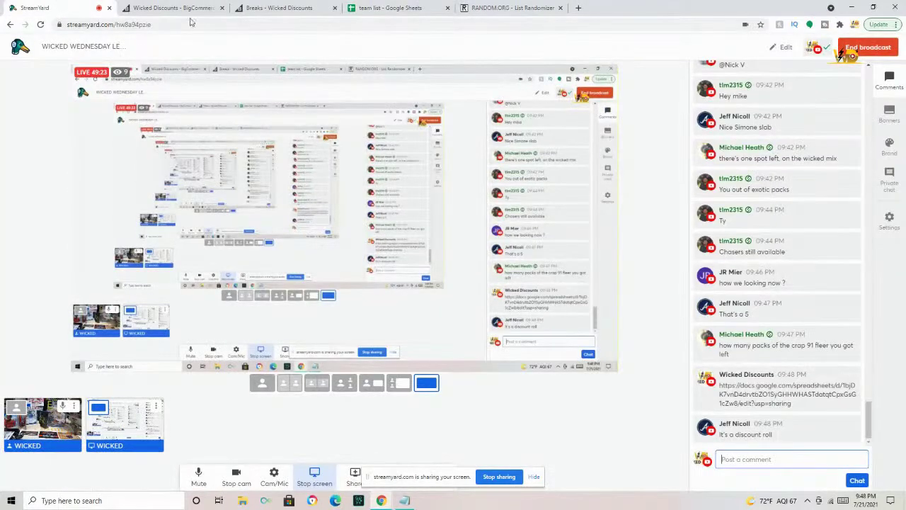
Go through the team list spreadsheet's mLB sheet row by row, reading which participant in column B is paired with each team
{"action": "left_click", "coordinate": [389, 8]}
{"action": "left_click", "coordinate": [114, 113]}
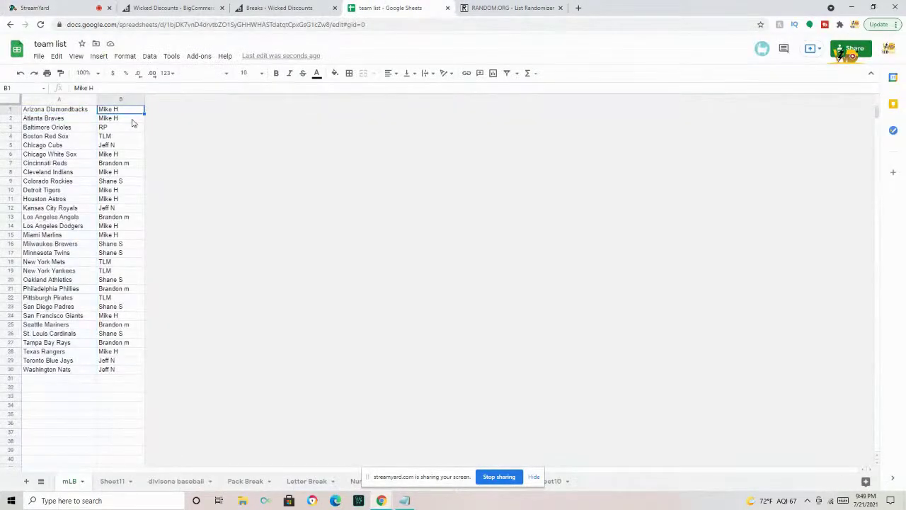
{"action": "left_click", "coordinate": [124, 130]}
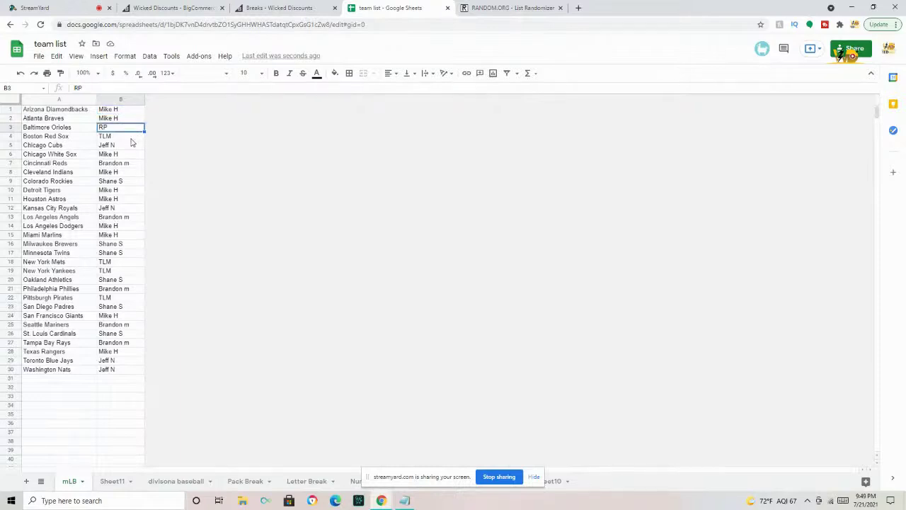
{"action": "left_click", "coordinate": [130, 140]}
{"action": "left_click", "coordinate": [131, 148]}
{"action": "left_click", "coordinate": [131, 154]}
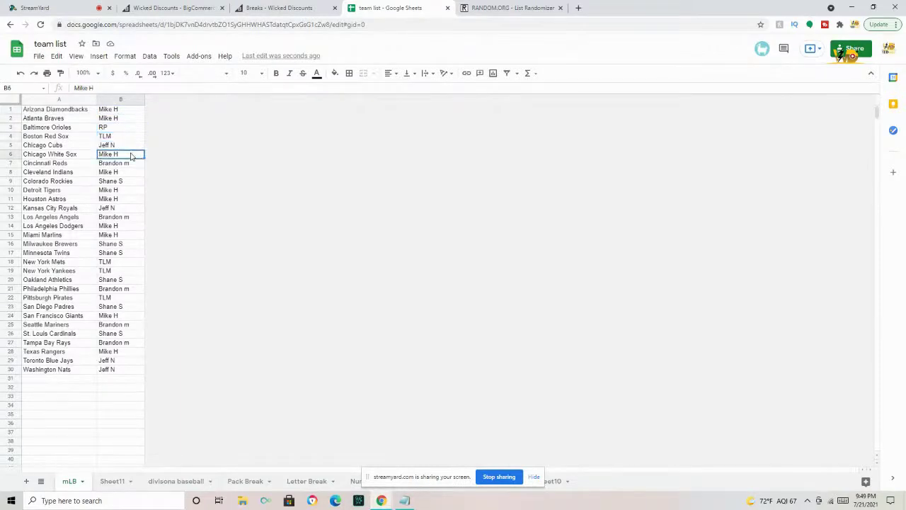
{"action": "left_click", "coordinate": [132, 164]}
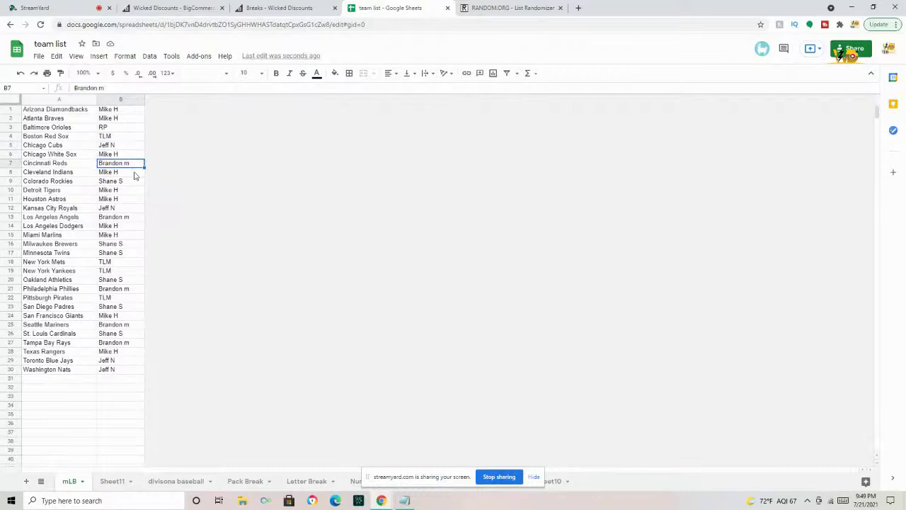
{"action": "left_click", "coordinate": [133, 173]}
{"action": "left_click", "coordinate": [127, 182]}
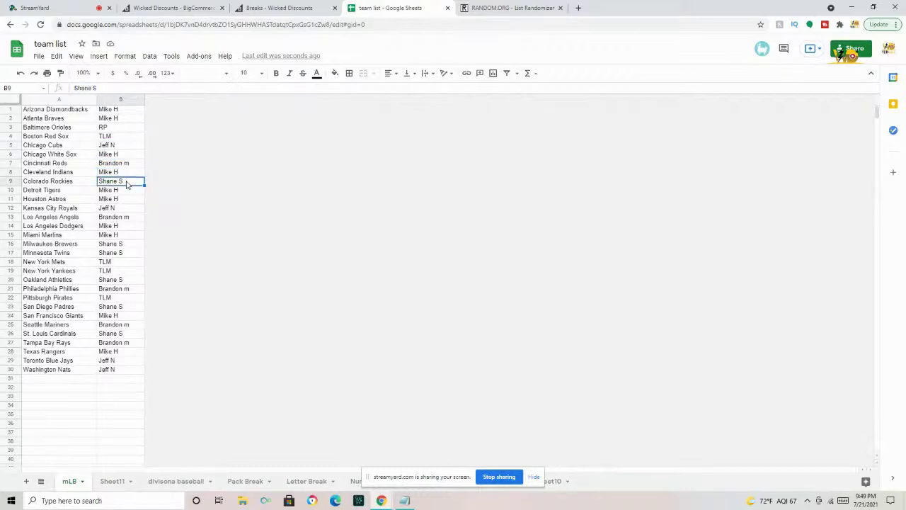
{"action": "left_click", "coordinate": [127, 192]}
{"action": "left_click", "coordinate": [129, 202]}
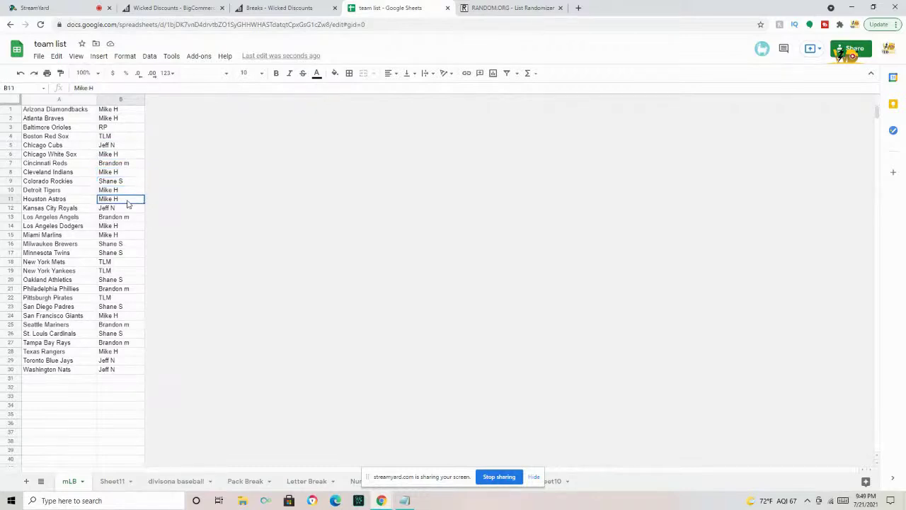
{"action": "left_click", "coordinate": [130, 210]}
{"action": "left_click", "coordinate": [129, 219]}
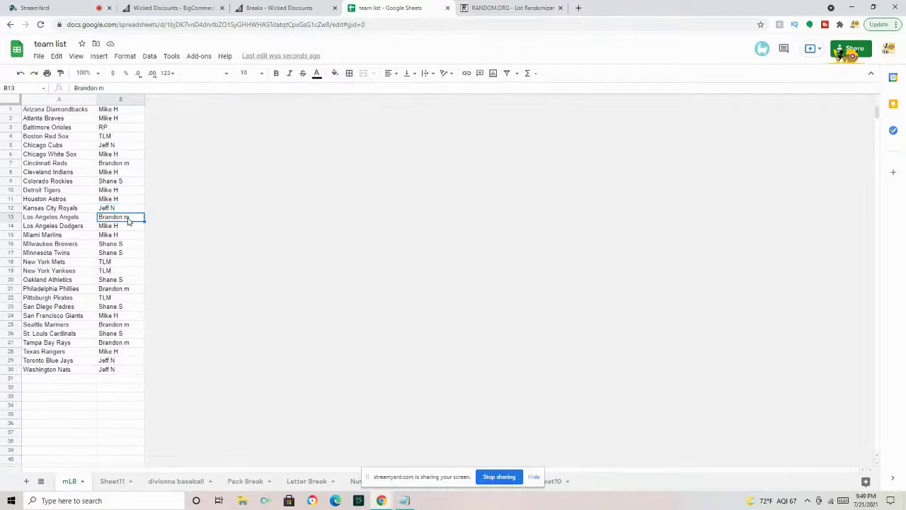
{"action": "left_click", "coordinate": [126, 228]}
{"action": "left_click", "coordinate": [126, 236]}
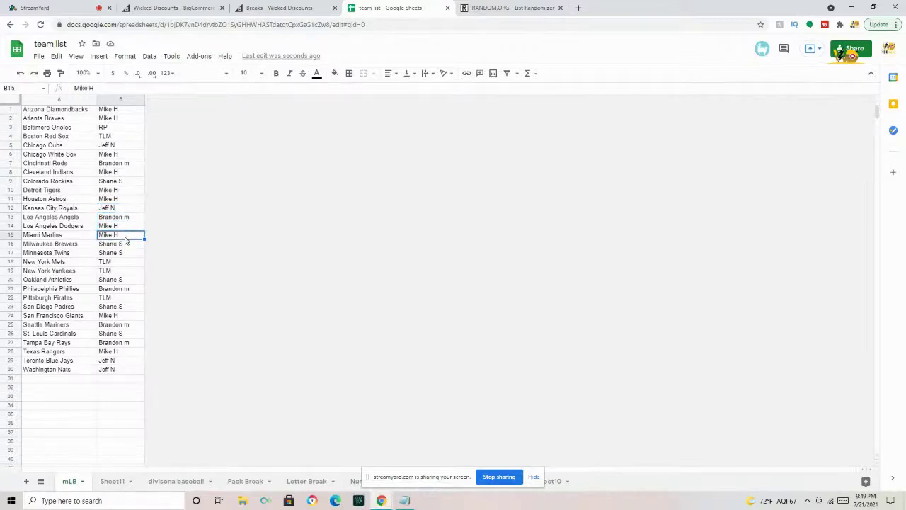
{"action": "left_click", "coordinate": [124, 245]}
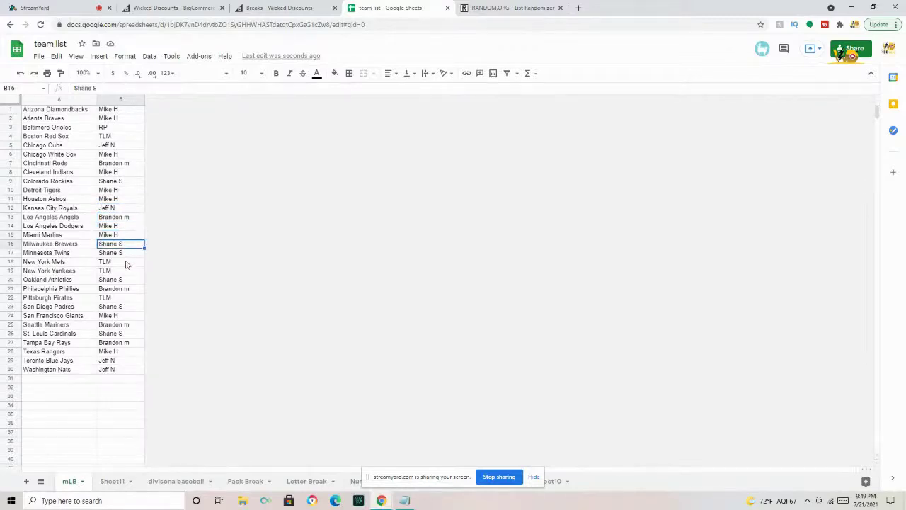
{"action": "left_click", "coordinate": [125, 263]}
{"action": "left_click", "coordinate": [125, 271]}
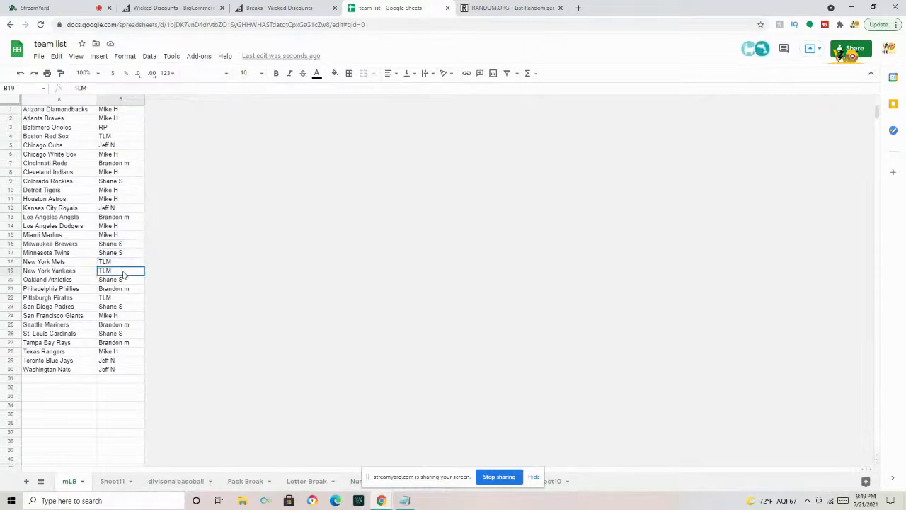
{"action": "left_click", "coordinate": [129, 281]}
{"action": "left_click", "coordinate": [129, 289]}
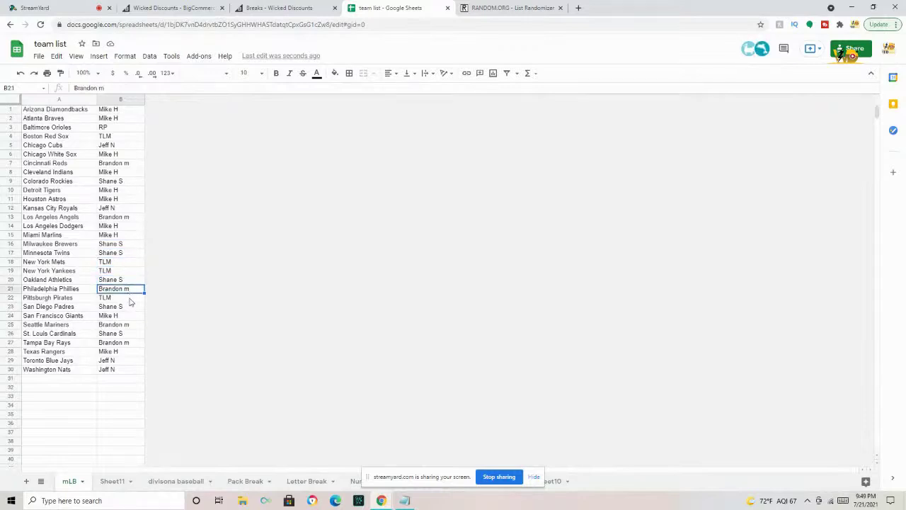
{"action": "left_click", "coordinate": [129, 298]}
{"action": "left_click", "coordinate": [130, 307]}
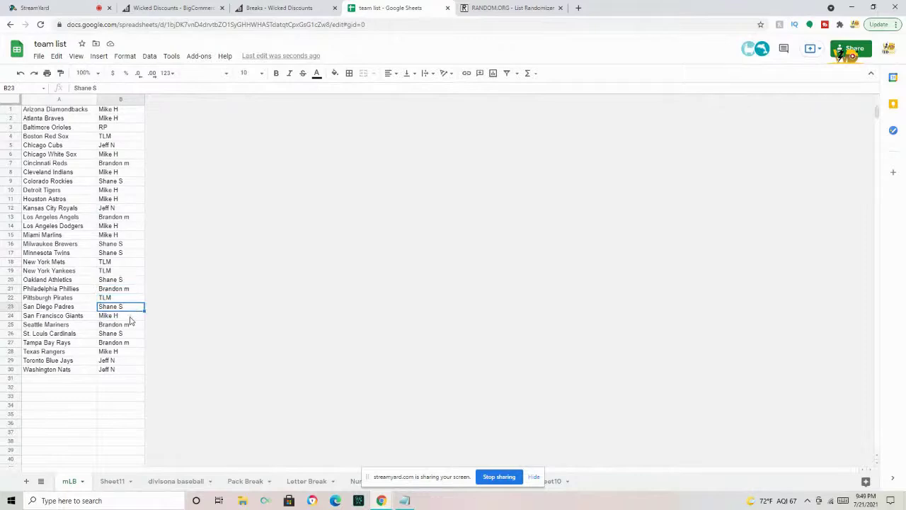
{"action": "left_click", "coordinate": [131, 318]}
{"action": "left_click", "coordinate": [130, 326]}
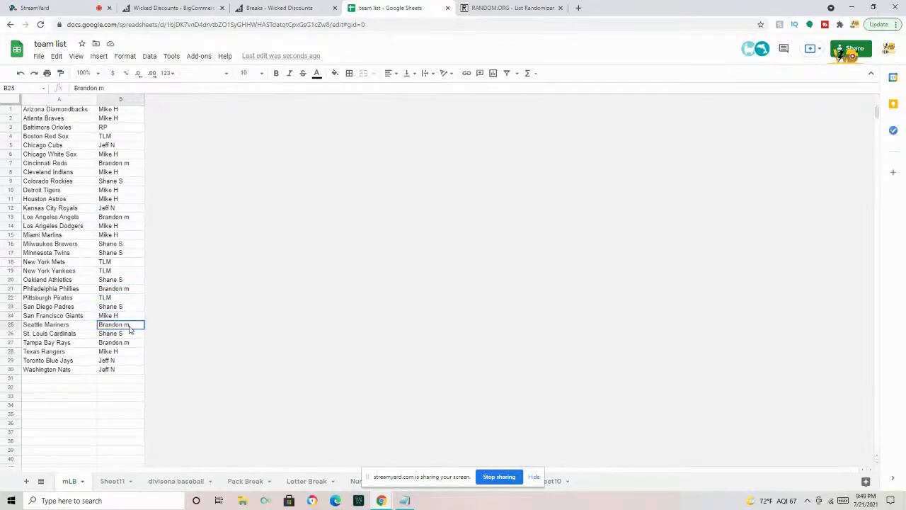
{"action": "left_click", "coordinate": [130, 336]}
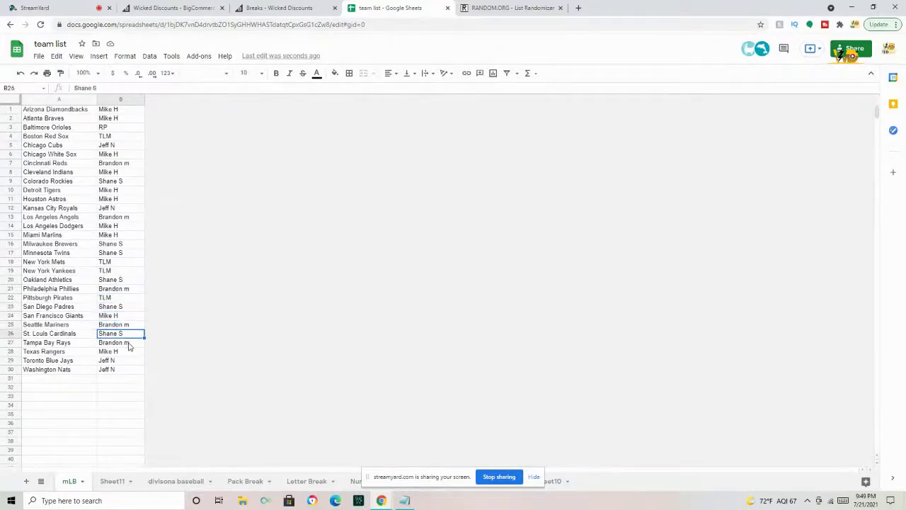
{"action": "left_click", "coordinate": [129, 345]}
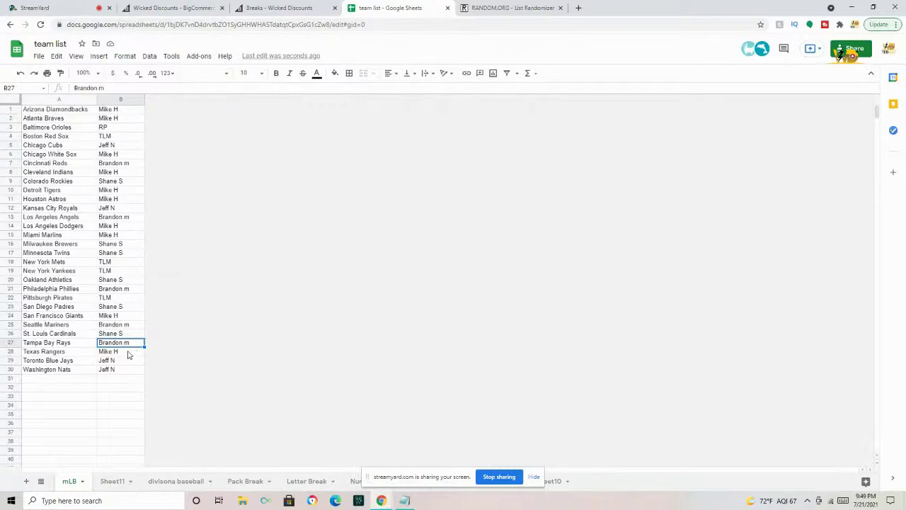
{"action": "left_click", "coordinate": [128, 354]}
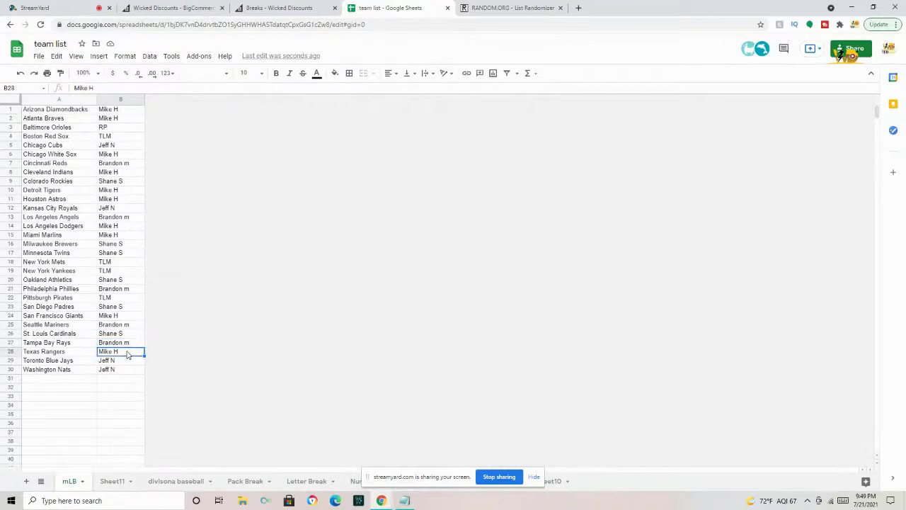
{"action": "left_click", "coordinate": [127, 362]}
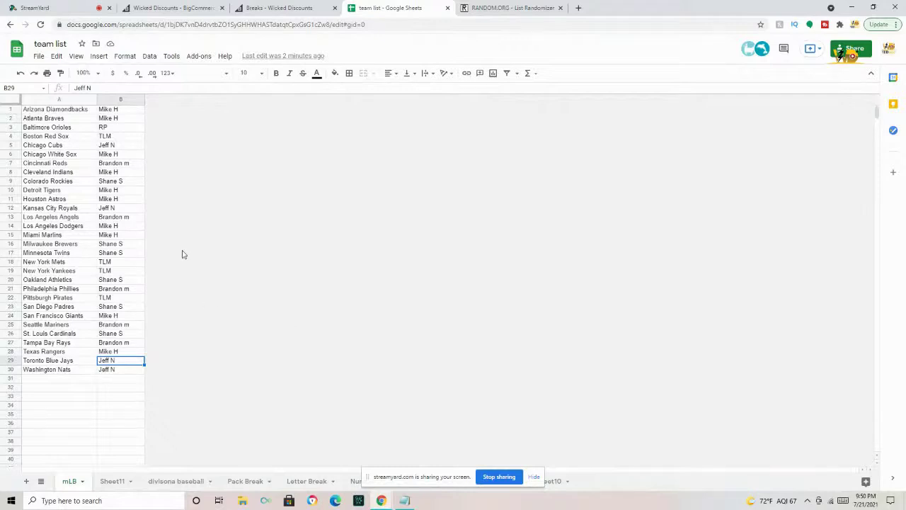
Swap the participants assigned to the Atlanta Braves in B2 and the Kansas City Royals in B12
{"action": "left_click", "coordinate": [121, 120]}
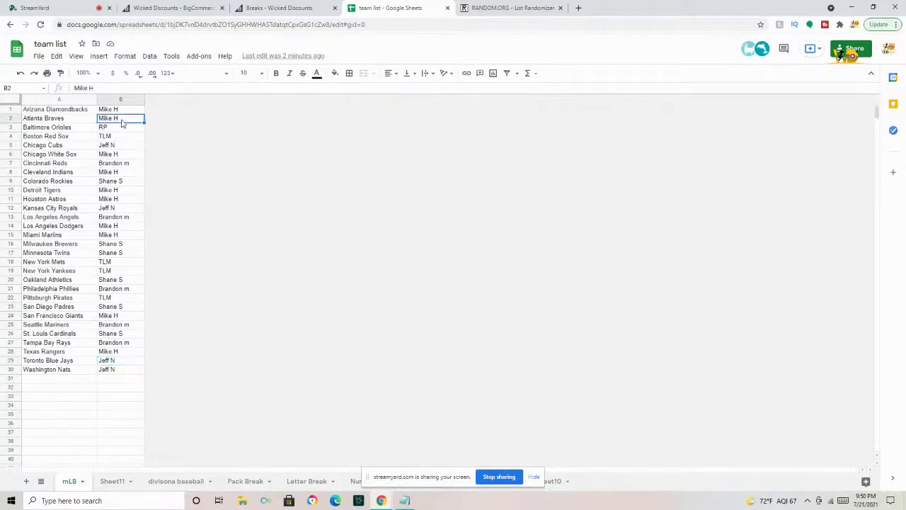
{"action": "type", "text": "Jeff N"}
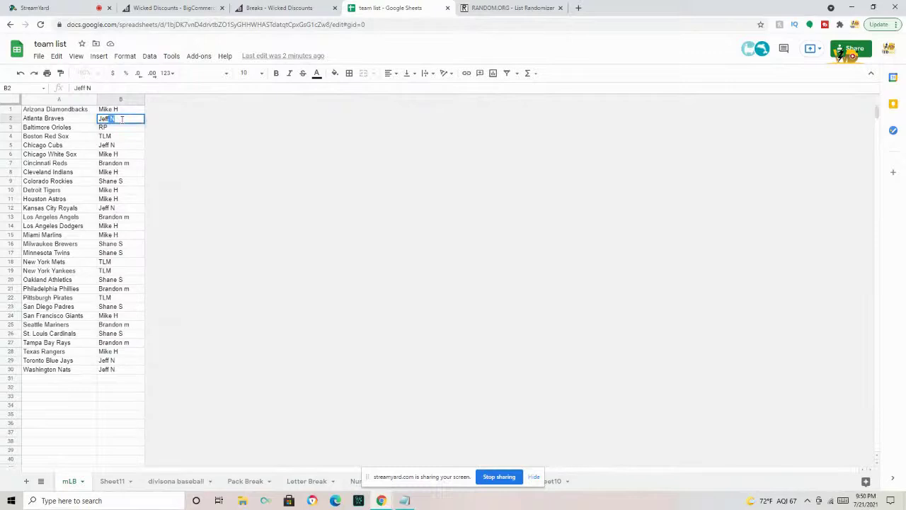
{"action": "left_click", "coordinate": [117, 211]}
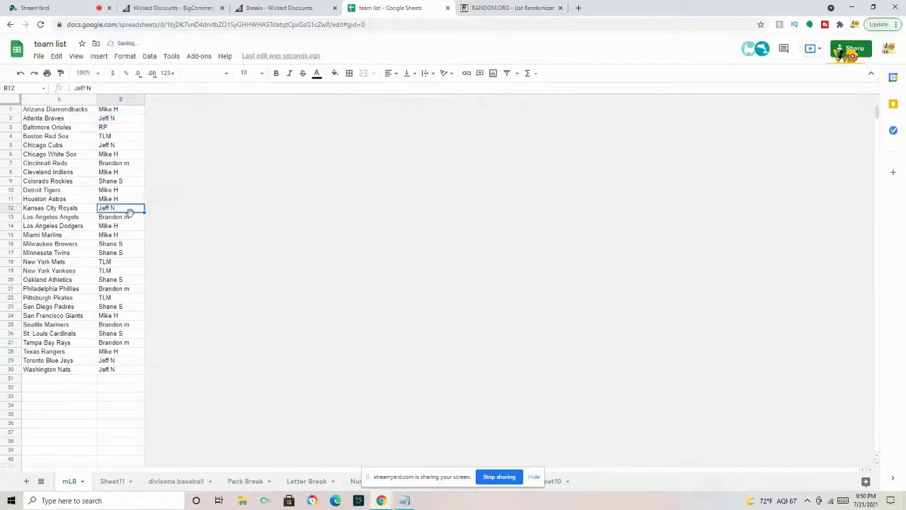
{"action": "type", "text": "Mike H"}
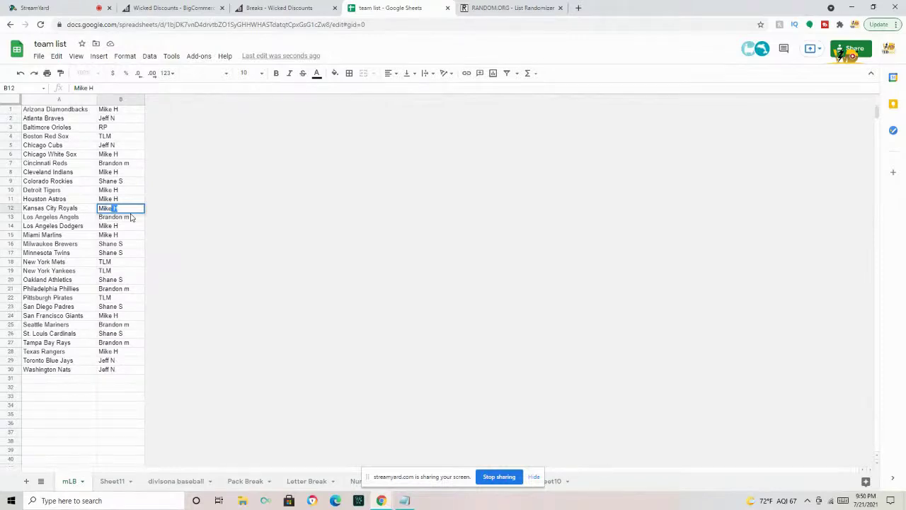
{"action": "left_click", "coordinate": [124, 227]}
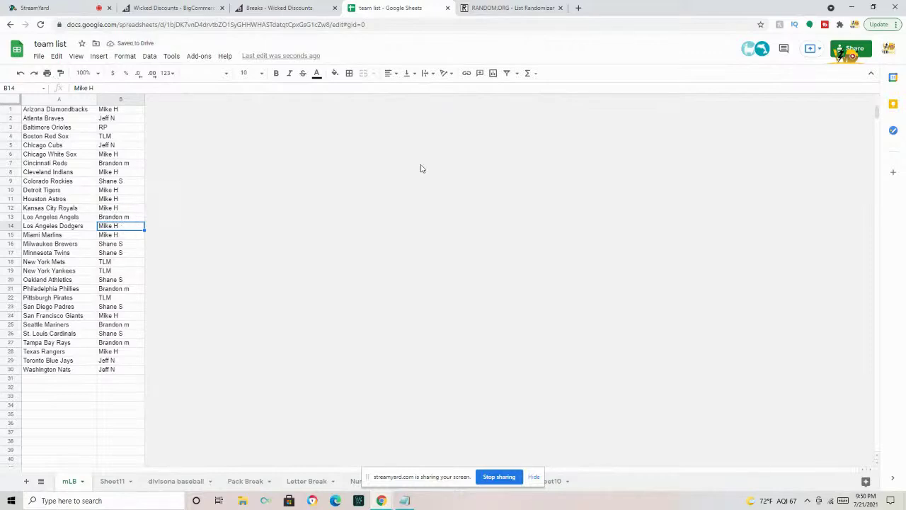
Print one copy of the current sheet in landscape on Letter paper with the Brother HL-2240 series printer
{"action": "left_click", "coordinate": [47, 73]}
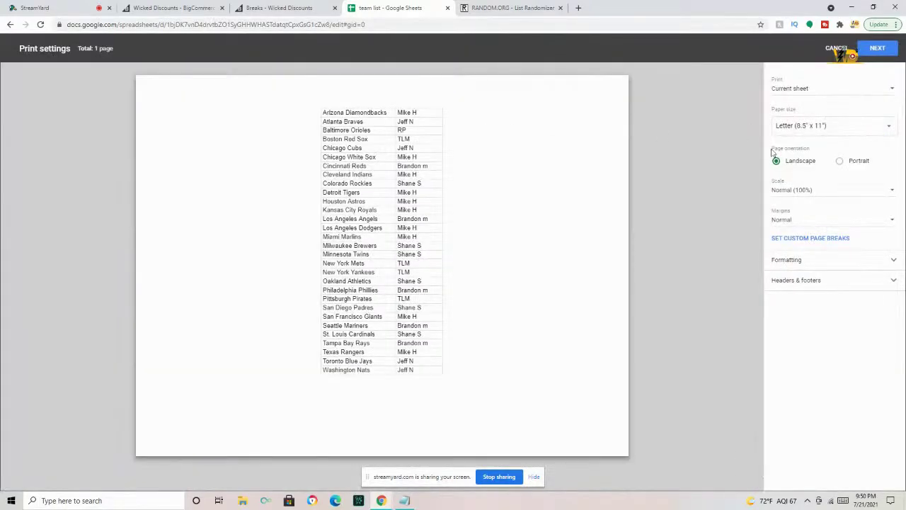
{"action": "left_click", "coordinate": [874, 48]}
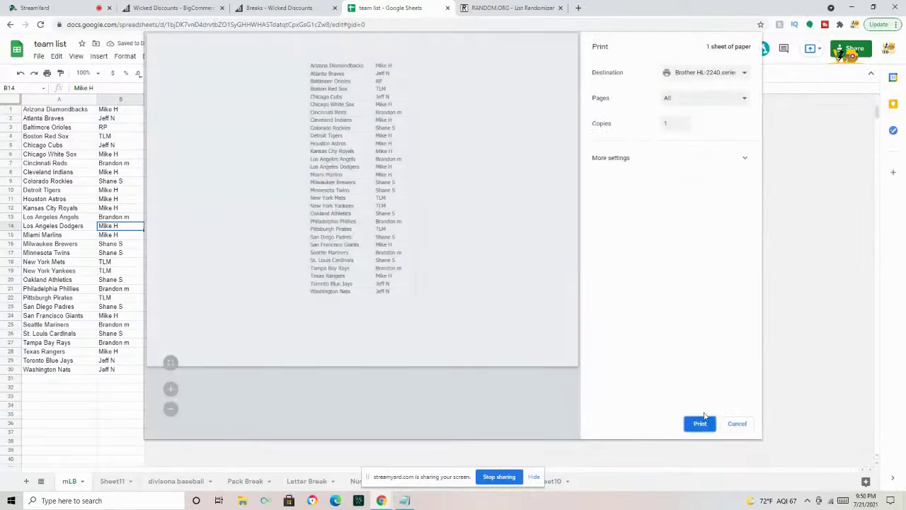
{"action": "left_click", "coordinate": [701, 424]}
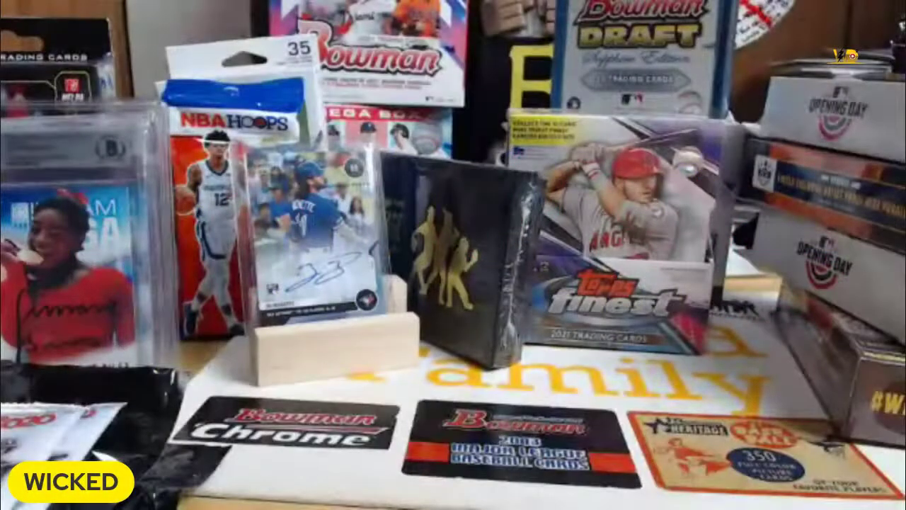